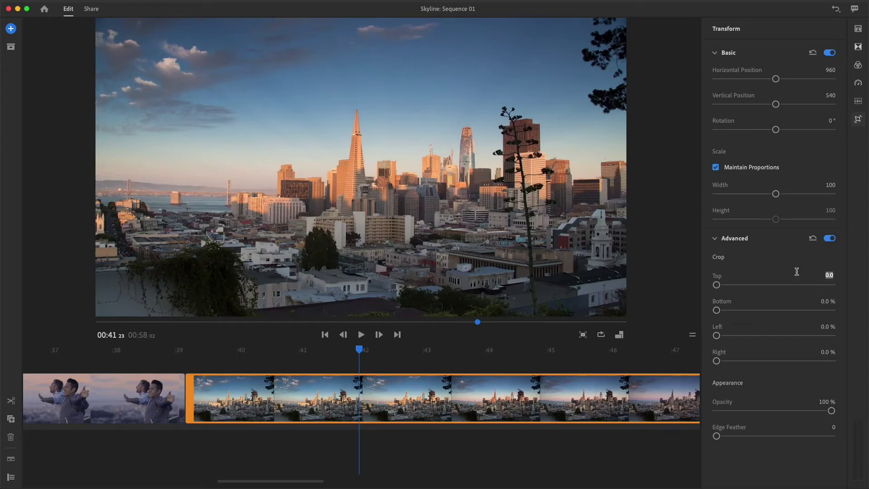
# Step: Give the skyline clip a 24% top crop, scale 120 and vertical position 390
pyautogui.write('24')
pyautogui.press('Return')
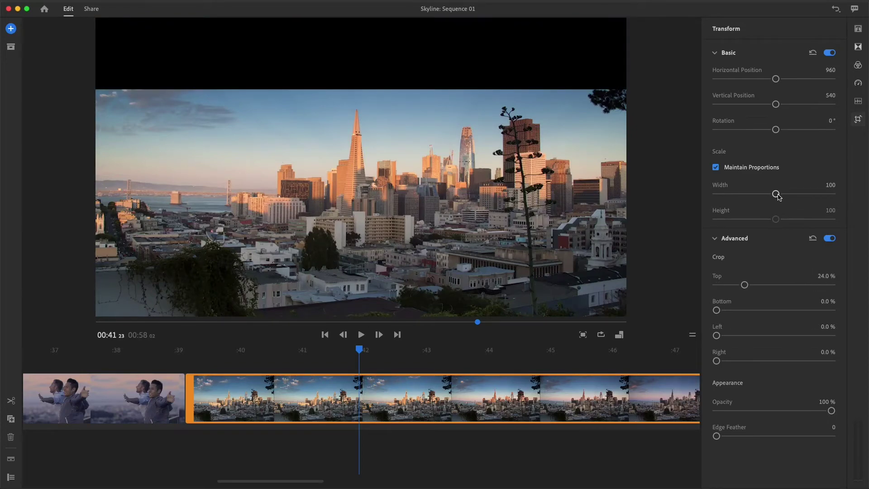
pyautogui.moveTo(777, 196); pyautogui.dragTo(785, 196)
pyautogui.write('39')
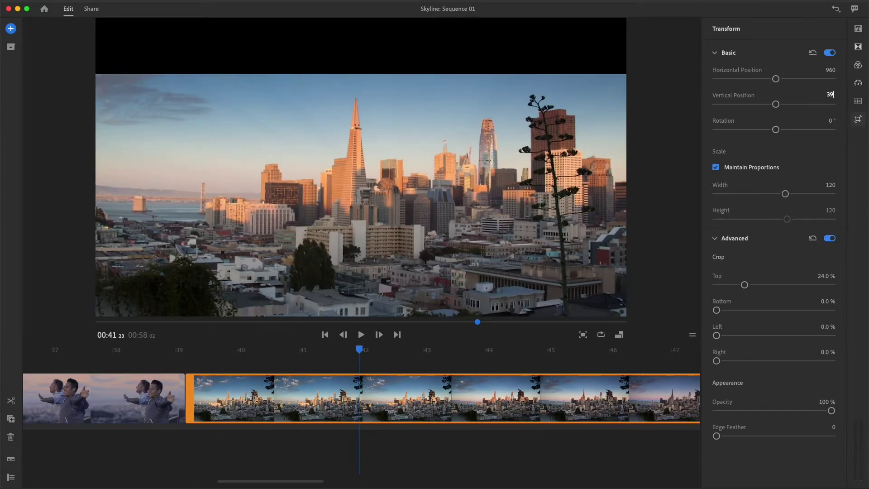
pyautogui.write('0')
pyautogui.press('Return')
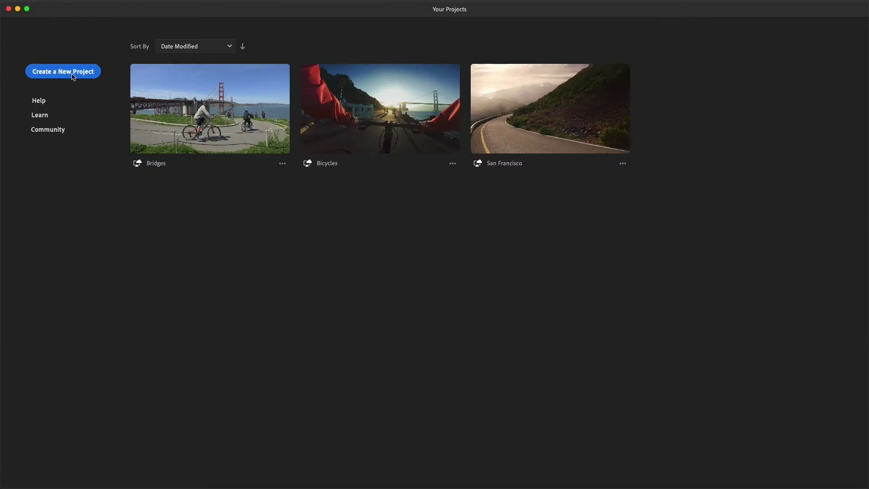
# Step: Create project 'Skyline' from the airport sign, bridge railing, hazy city and skyline clips, in that order
pyautogui.click(73, 73)
pyautogui.write('Skyline')
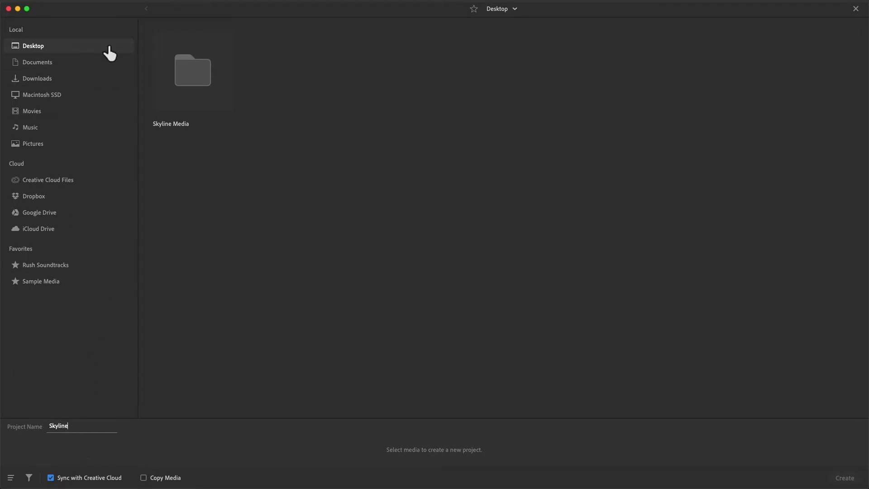
pyautogui.doubleClick(192, 84)
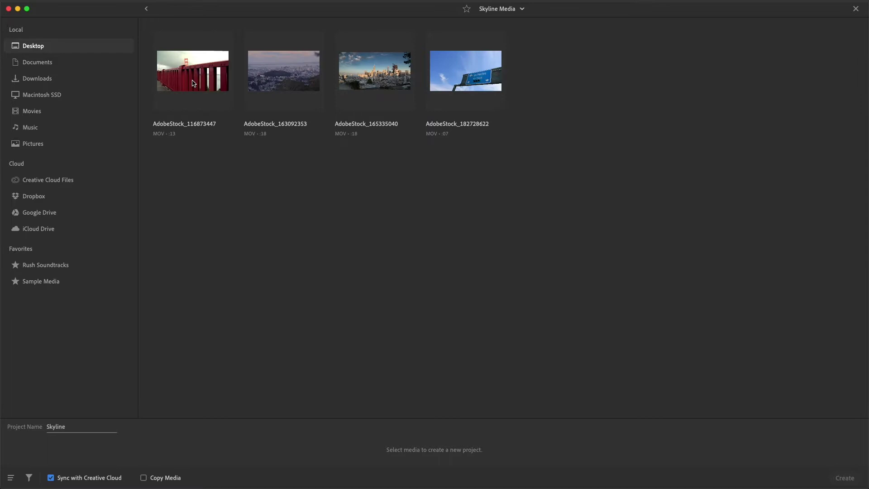
pyautogui.click(466, 73)
pyautogui.click(178, 68)
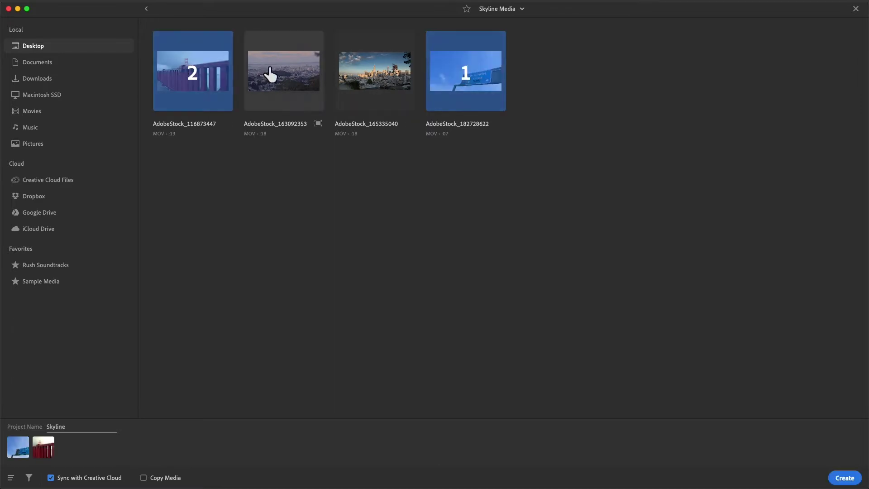
pyautogui.click(270, 75)
pyautogui.click(375, 80)
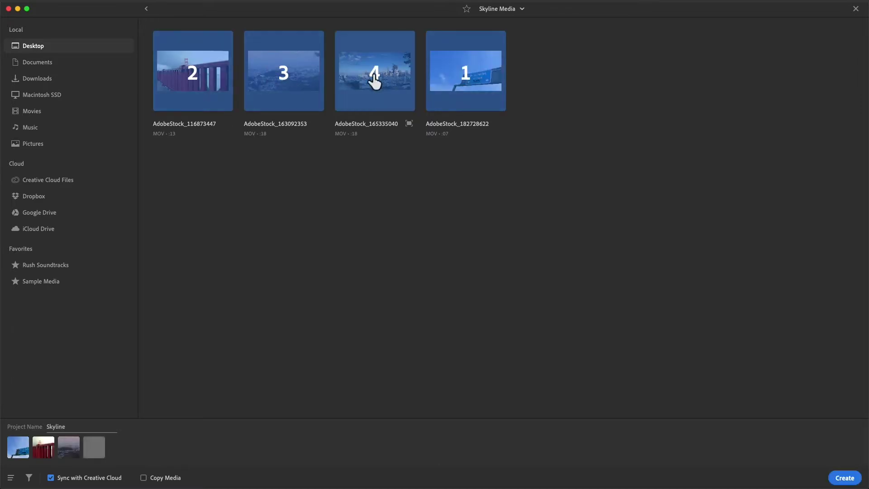
pyautogui.click(844, 478)
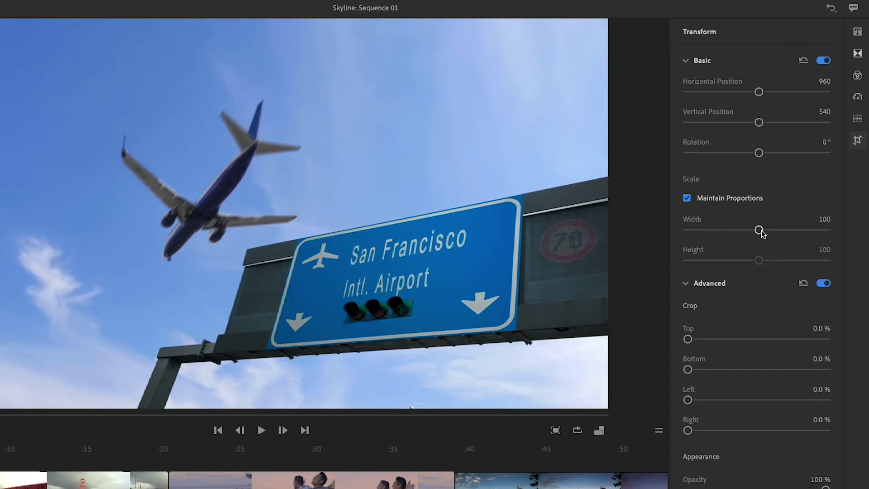
# Step: Scale the airport sign clip proportionally to width and height 125
pyautogui.moveTo(761, 232); pyautogui.dragTo(771, 230)
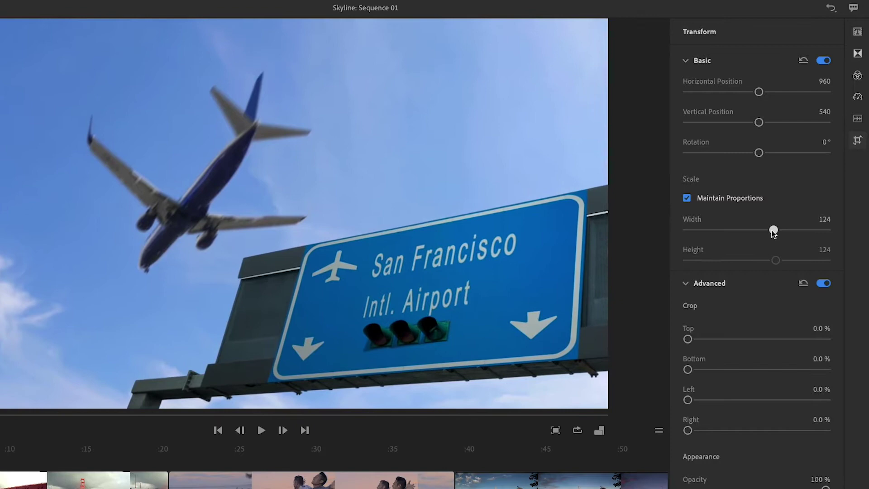
pyautogui.click(822, 219)
pyautogui.write('125')
pyautogui.press('Return')
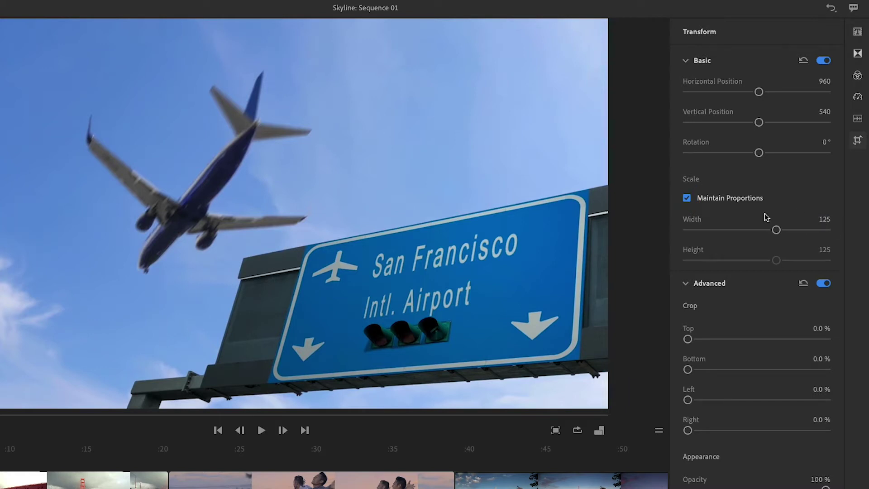
# Step: Unlink proportions and narrow the airport clip's width to 103, keeping height at 125
pyautogui.click(687, 199)
pyautogui.moveTo(776, 230); pyautogui.dragTo(758, 230)
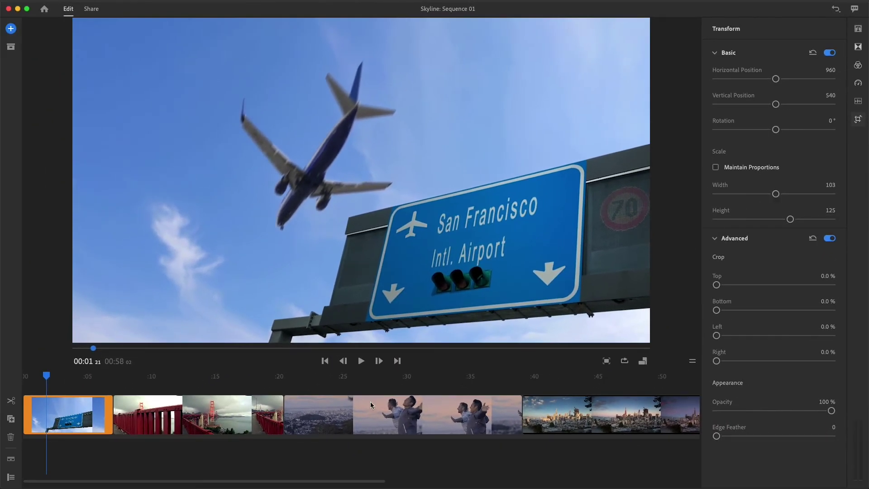
pyautogui.moveTo(48, 377); pyautogui.dragTo(61, 378)
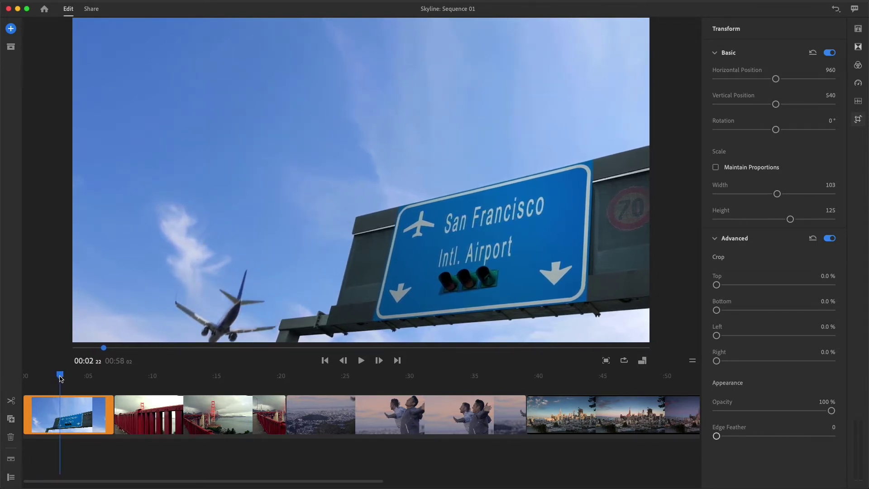
# Step: Raise the airport clip to vertical position 421
pyautogui.click(349, 260)
pyautogui.click(692, 360)
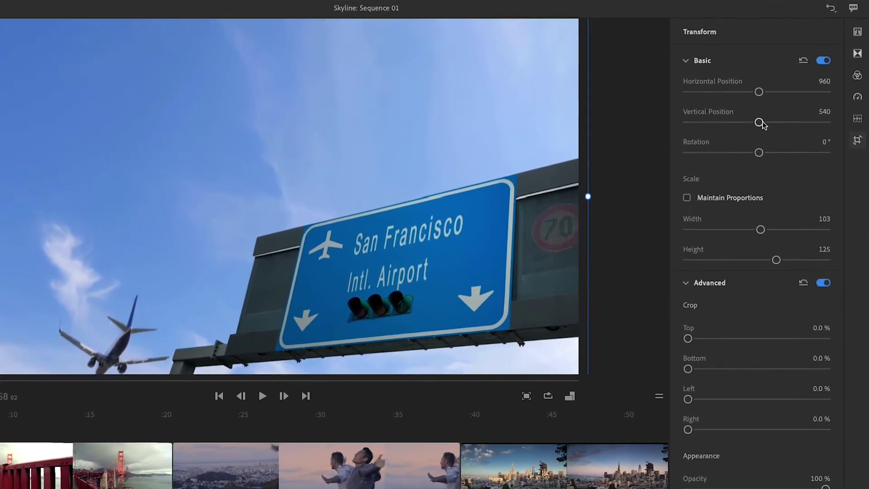
pyautogui.moveTo(775, 104); pyautogui.dragTo(748, 123)
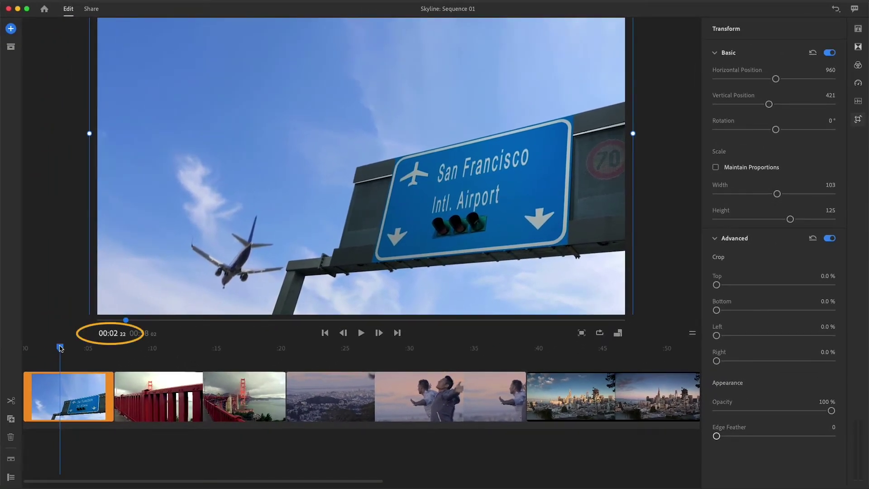
pyautogui.moveTo(61, 348)
pyautogui.mouseDown()
pyautogui.moveTo(74, 353)
pyautogui.moveTo(61, 351)
pyautogui.mouseUp()
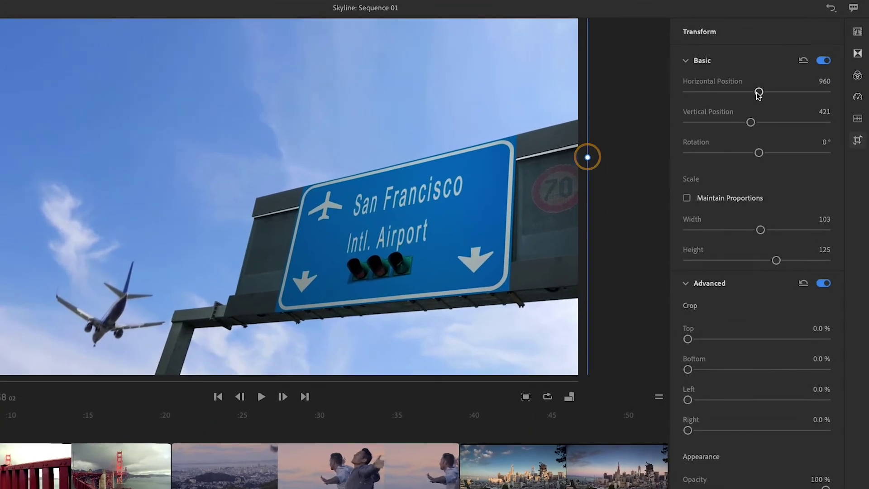
# Step: Move the airport clip to horizontal position 930 and rotate it 3°
pyautogui.moveTo(759, 92); pyautogui.dragTo(753, 91)
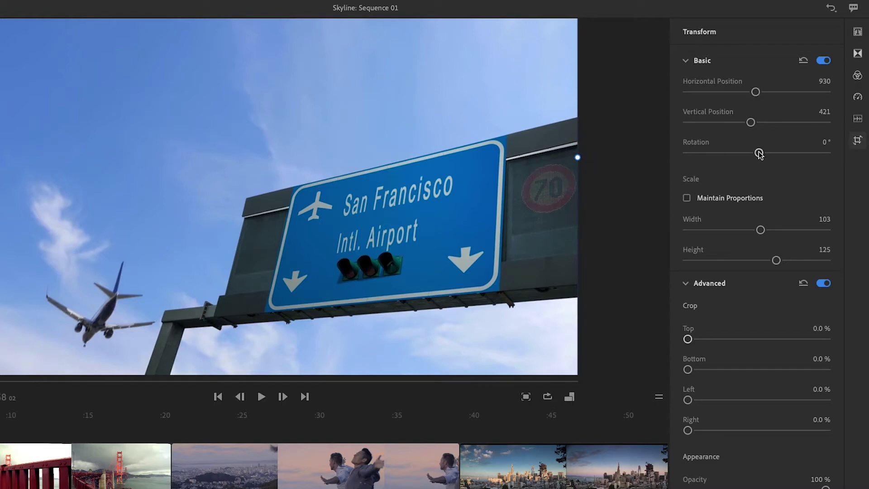
pyautogui.moveTo(759, 153)
pyautogui.mouseDown()
pyautogui.moveTo(687, 153)
pyautogui.moveTo(713, 154)
pyautogui.moveTo(756, 131)
pyautogui.moveTo(775, 135)
pyautogui.mouseUp()
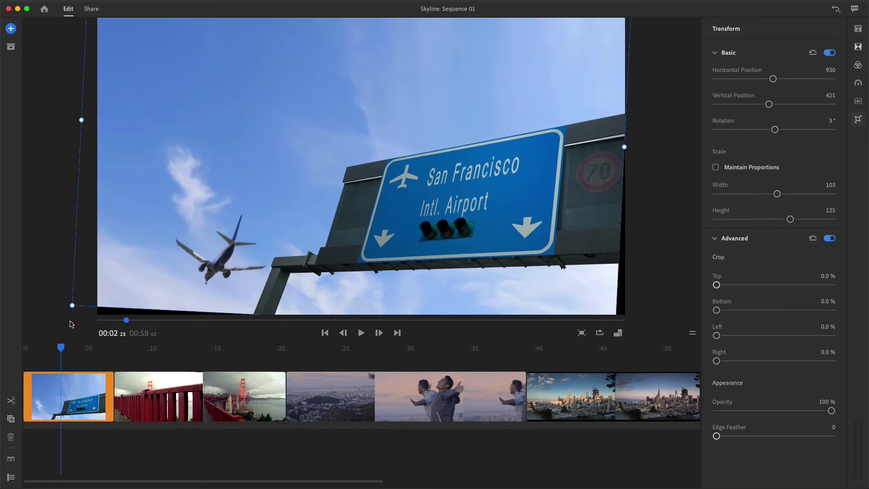
# Step: Reset the airport clip's position, rotation and scale to their defaults
pyautogui.click(813, 53)
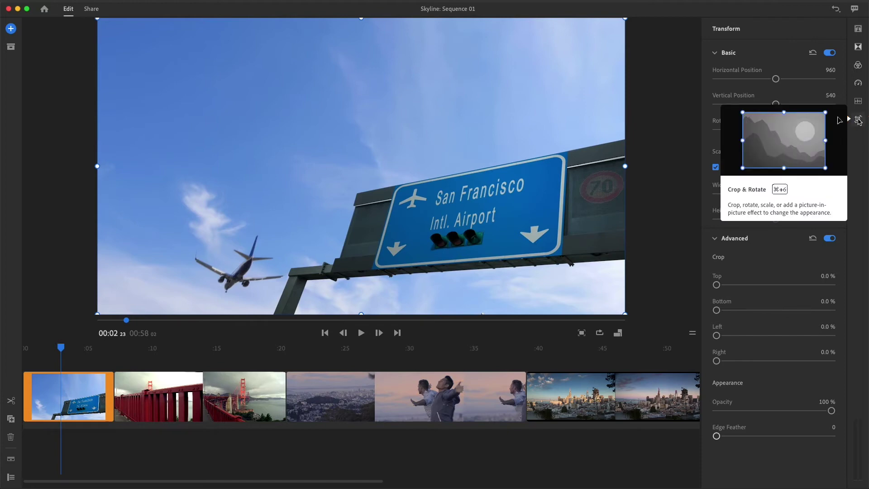
pyautogui.click(858, 120)
pyautogui.moveTo(145, 357); pyautogui.dragTo(151, 359)
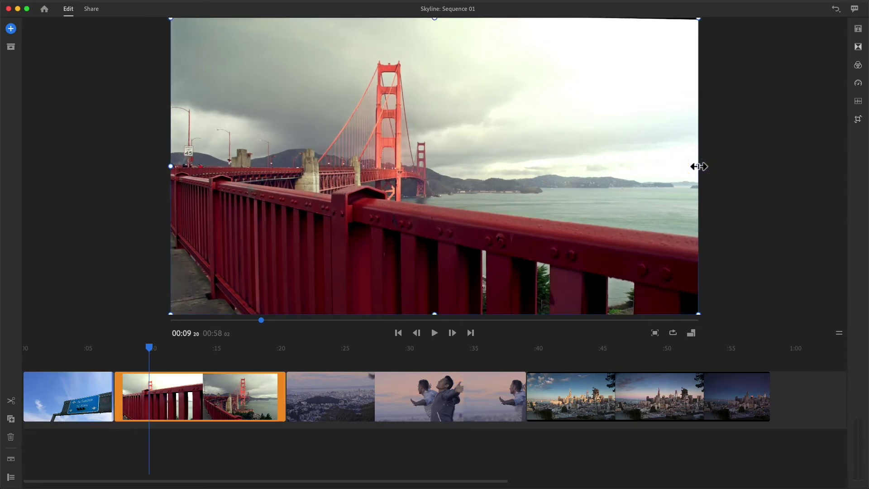
# Step: Try stretching, shifting and tilting the Golden Gate clip, then undo the tilt
pyautogui.moveTo(698, 166); pyautogui.dragTo(720, 178)
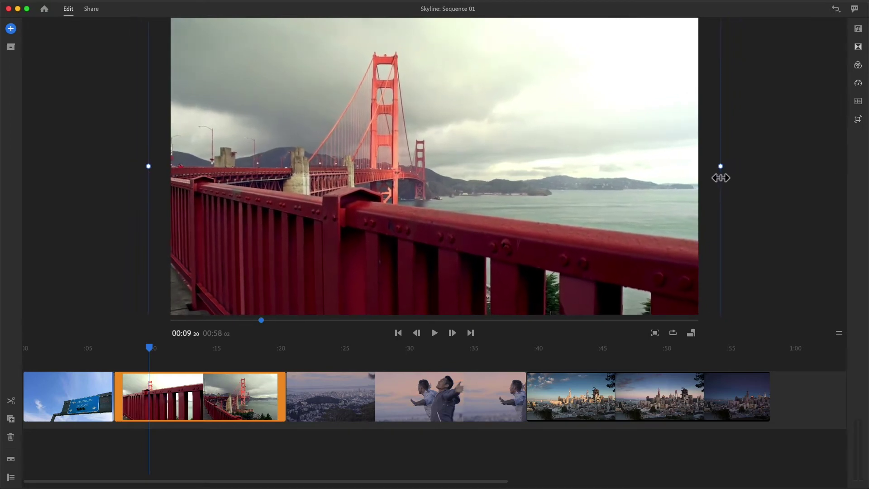
pyautogui.moveTo(518, 165); pyautogui.dragTo(534, 173)
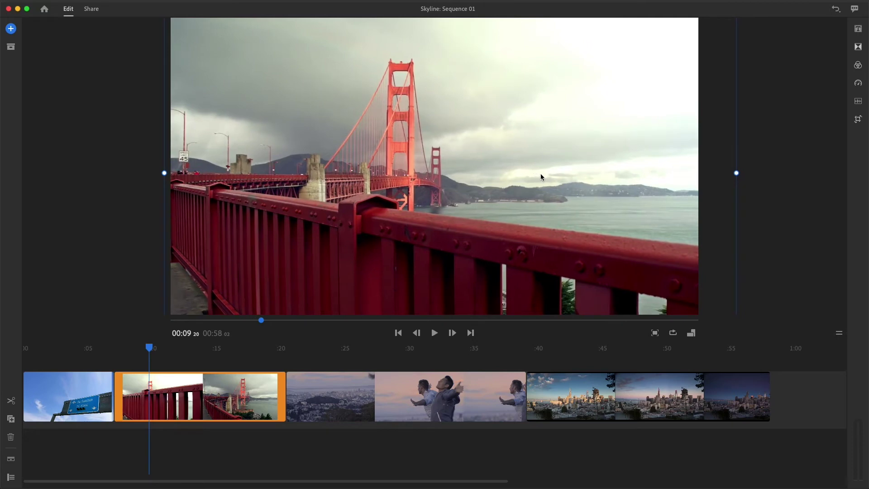
pyautogui.click(744, 173)
pyautogui.moveTo(744, 174)
pyautogui.mouseDown()
pyautogui.moveTo(739, 181)
pyautogui.moveTo(741, 165)
pyautogui.mouseUp()
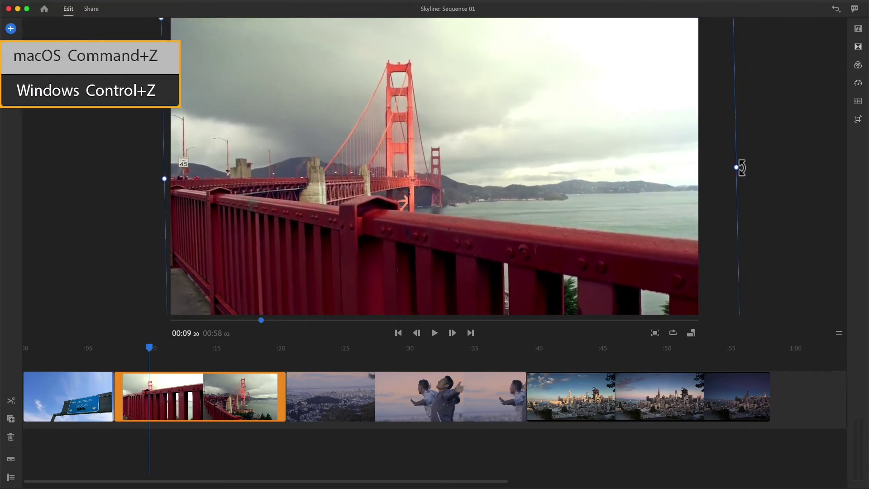
pyautogui.press('super+z')
pyautogui.press('super+z')
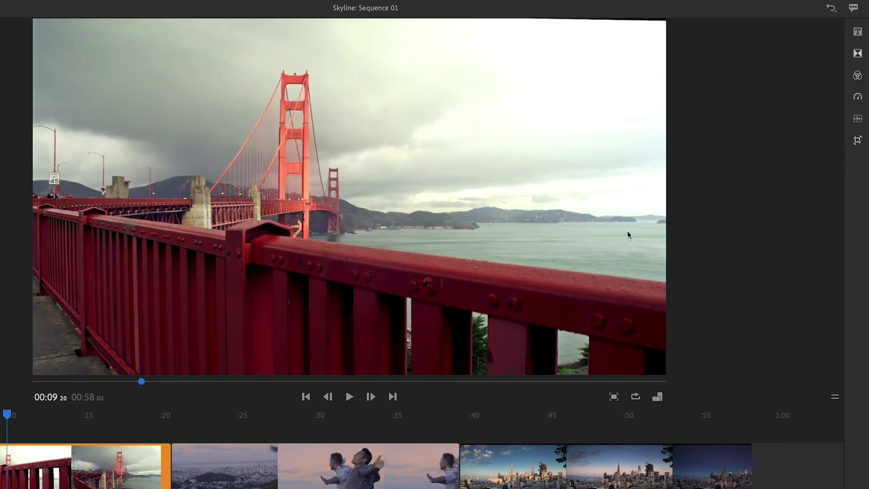
# Step: Reset the bridge clip's basic transform and crop it 12% at top and bottom
pyautogui.click(856, 139)
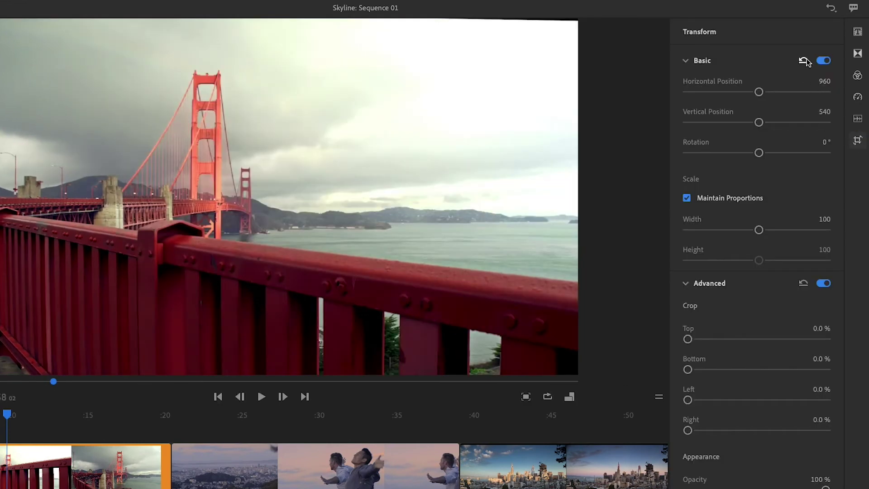
pyautogui.click(803, 60)
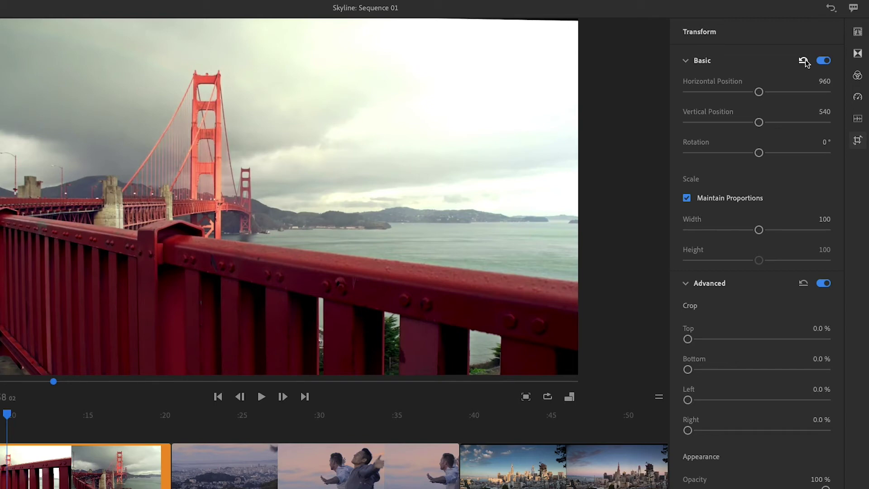
pyautogui.click(814, 329)
pyautogui.write('12')
pyautogui.press('Return')
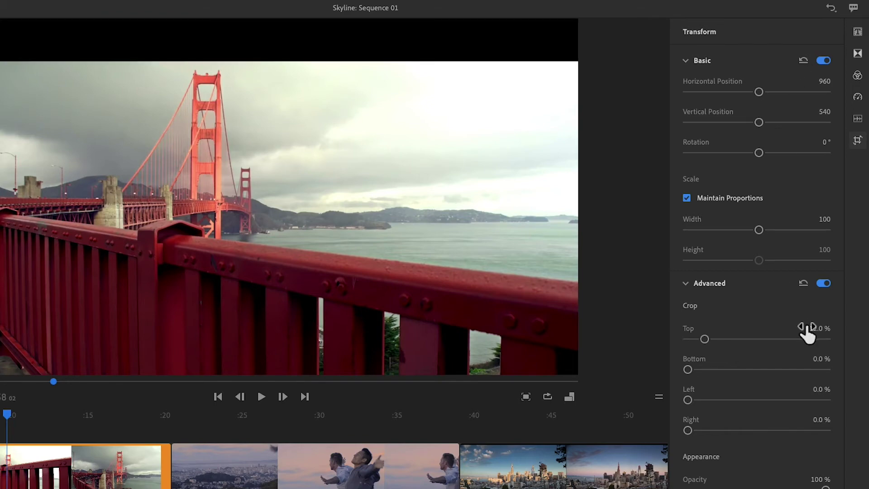
pyautogui.click(820, 359)
pyautogui.write('12')
pyautogui.press('Return')
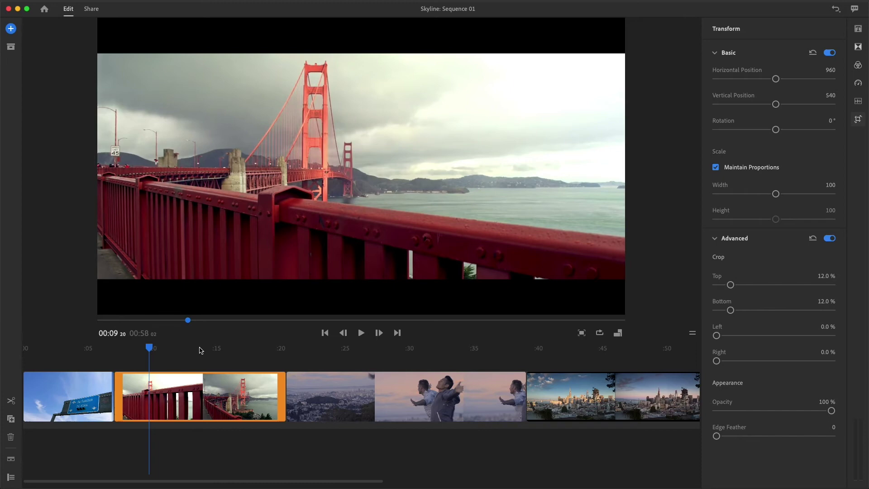
# Step: Go to the two-men clip and crop it 12% at bottom and top
pyautogui.moveTo(150, 348); pyautogui.dragTo(344, 365)
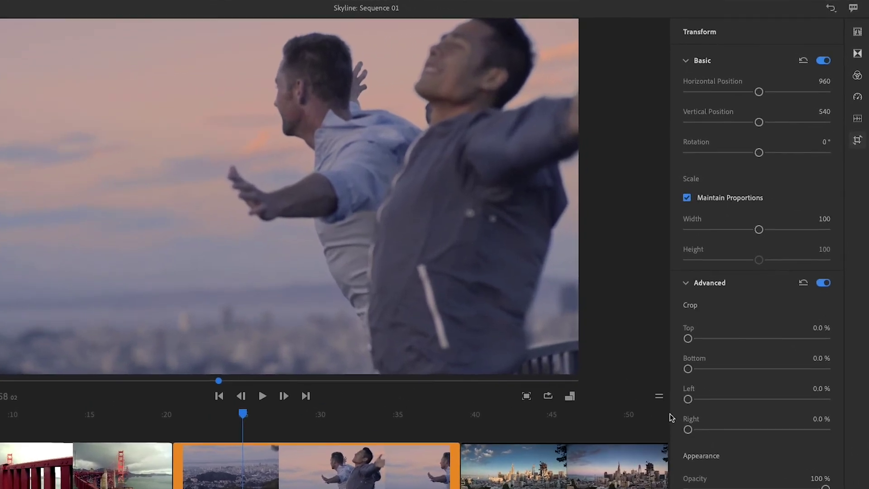
pyautogui.click(806, 356)
pyautogui.write('12')
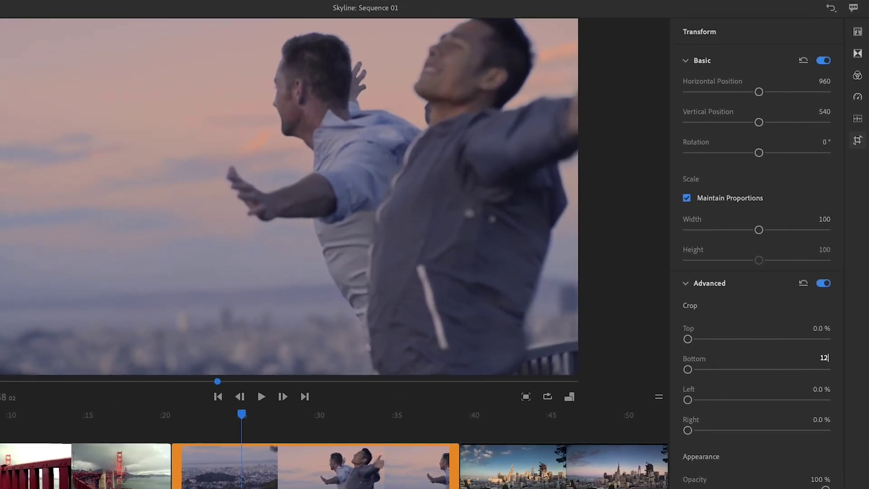
pyautogui.press('Return')
pyautogui.click(816, 330)
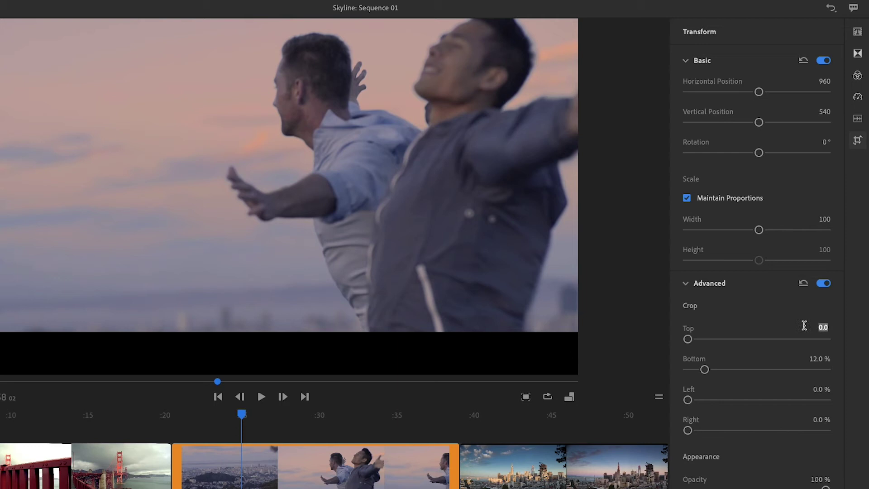
pyautogui.write('12')
pyautogui.press('Return')
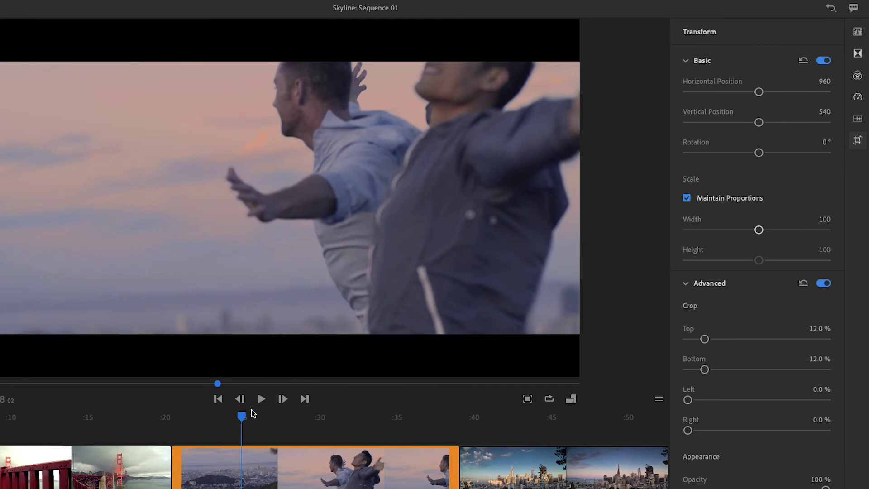
pyautogui.moveTo(242, 417)
pyautogui.mouseDown()
pyautogui.moveTo(291, 423)
pyautogui.moveTo(242, 416)
pyautogui.mouseUp()
# Step: Clear the two-men clip's crop, then crop 24% from its bottom only
pyautogui.click(803, 285)
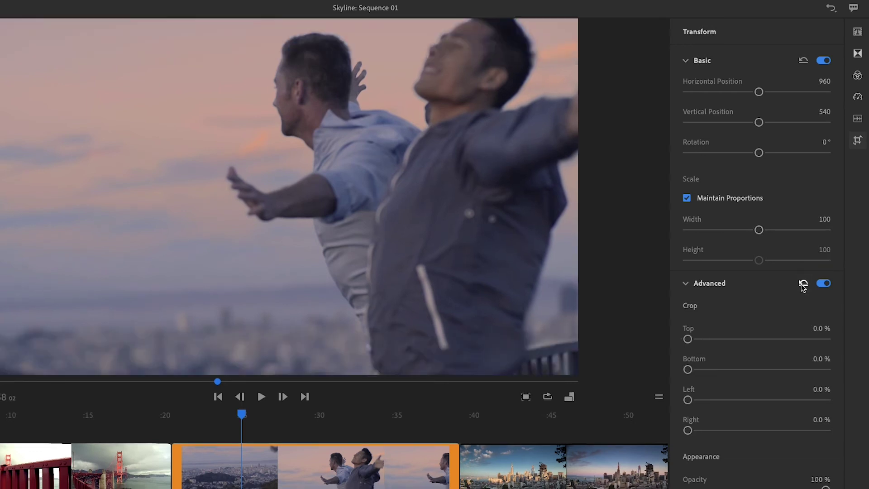
pyautogui.click(817, 358)
pyautogui.write('24')
pyautogui.press('Return')
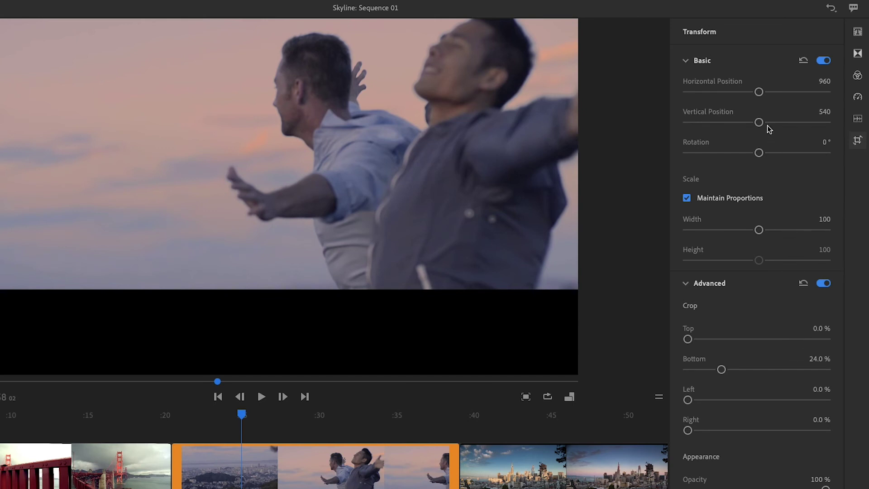
# Step: Lower the two-men clip to vertical position 670
pyautogui.click(804, 111)
pyautogui.write('670')
pyautogui.press('Return')
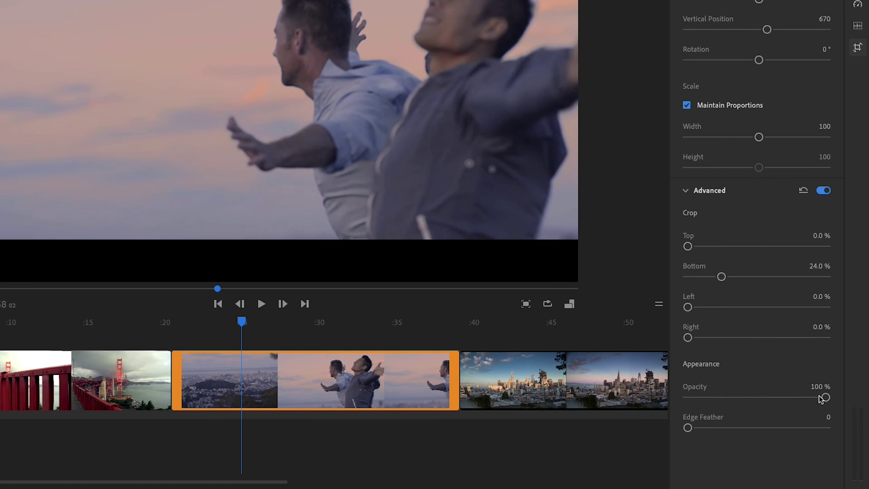
# Step: Move the two-men clip onto the track above the main sequence
pyautogui.moveTo(825, 397); pyautogui.dragTo(767, 396)
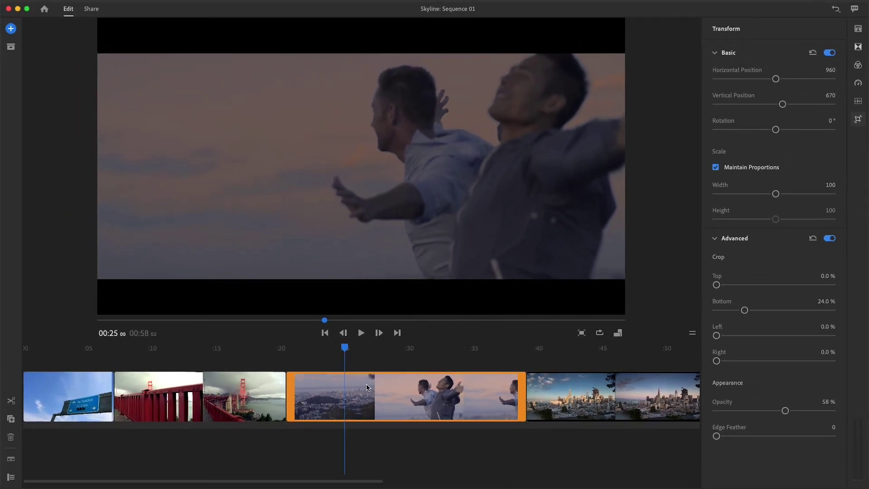
pyautogui.moveTo(365, 387); pyautogui.dragTo(193, 356)
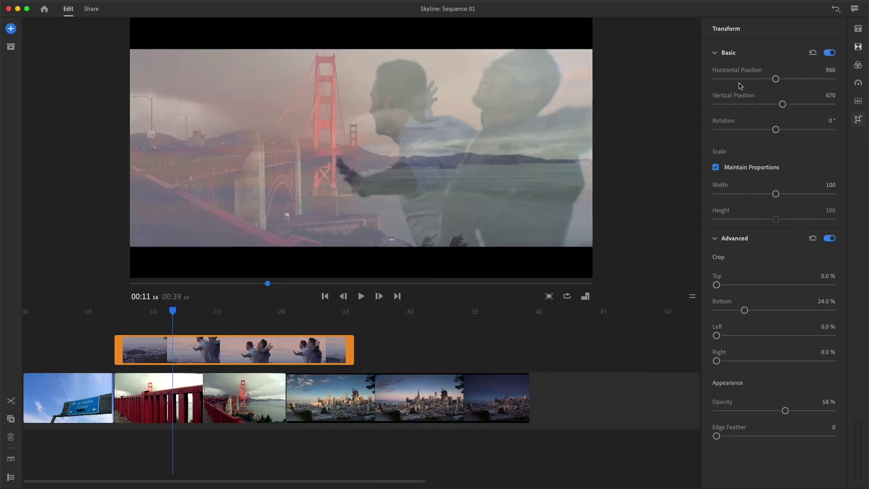
pyautogui.moveTo(782, 104); pyautogui.dragTo(764, 124)
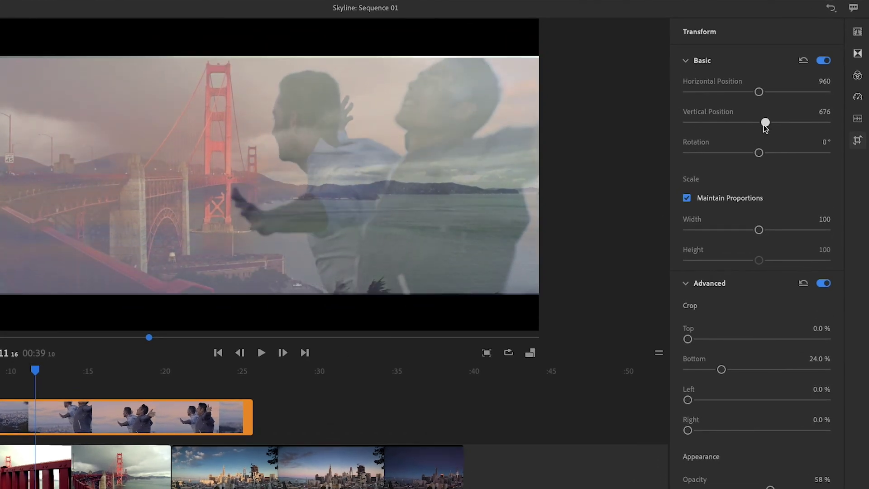
# Step: Restore the overlay clip's vertical position to 670 and opacity to 100%
pyautogui.click(823, 113)
pyautogui.write('670')
pyautogui.press('Return')
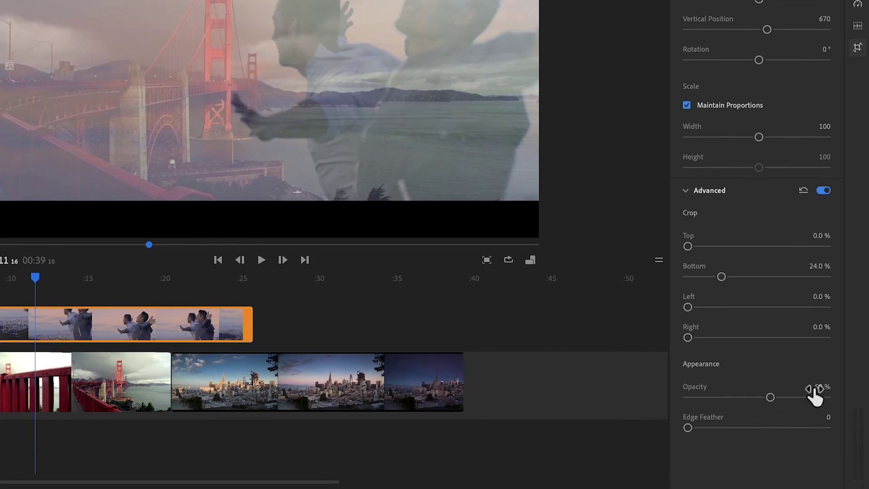
pyautogui.click(821, 479)
pyautogui.press('Return')
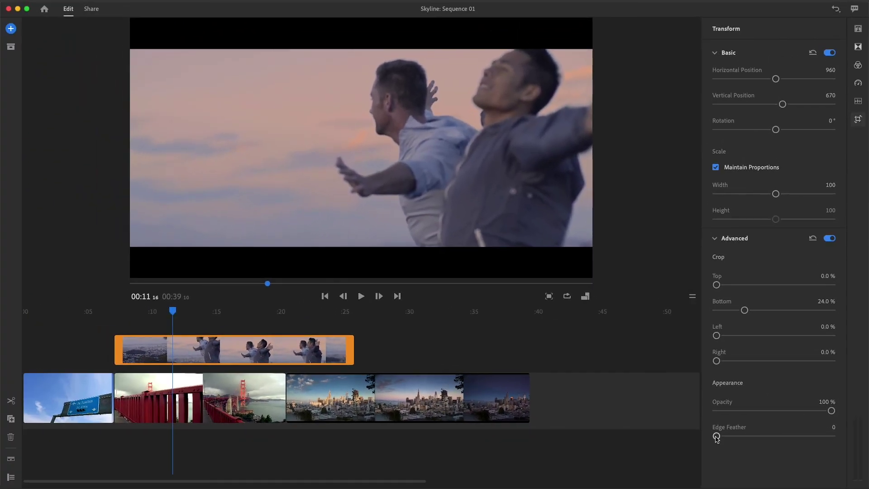
# Step: Try feathering the overlay's edges and shrinking it to 57%, then undo both changes
pyautogui.moveTo(716, 436); pyautogui.dragTo(754, 436)
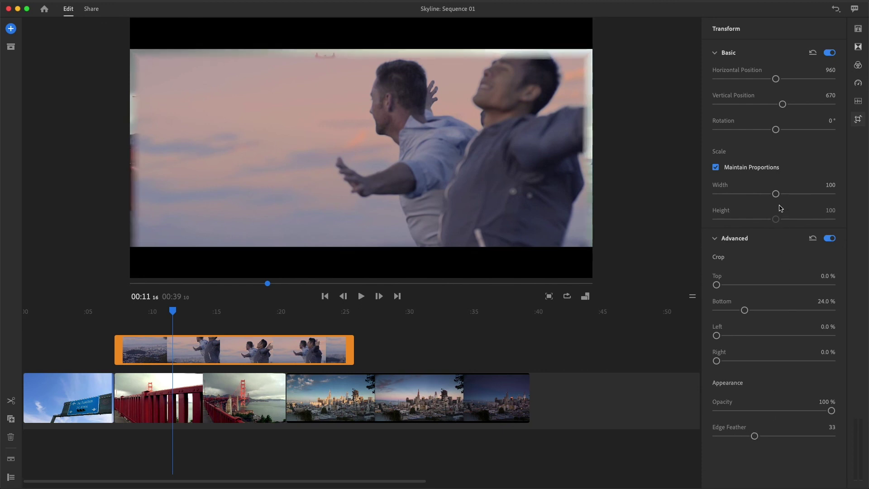
pyautogui.moveTo(775, 193); pyautogui.dragTo(749, 197)
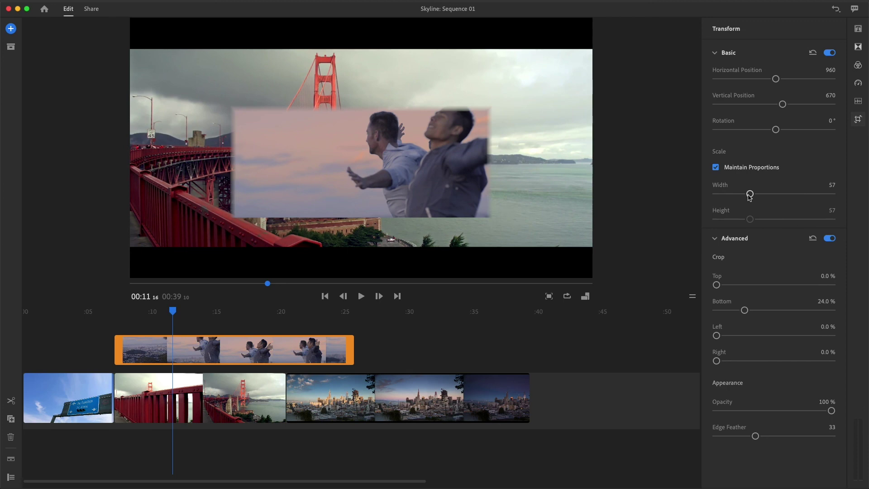
pyautogui.press('super+z')
pyautogui.press('super+z')
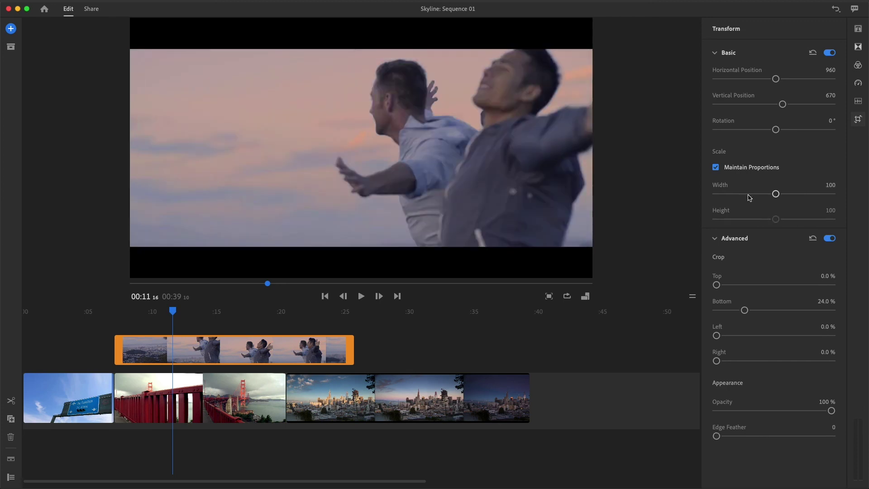
# Step: Place the two-men clip in the main track after the Golden Gate clip and play from 00:16
pyautogui.moveTo(217, 353); pyautogui.dragTo(387, 390)
pyautogui.click(237, 352)
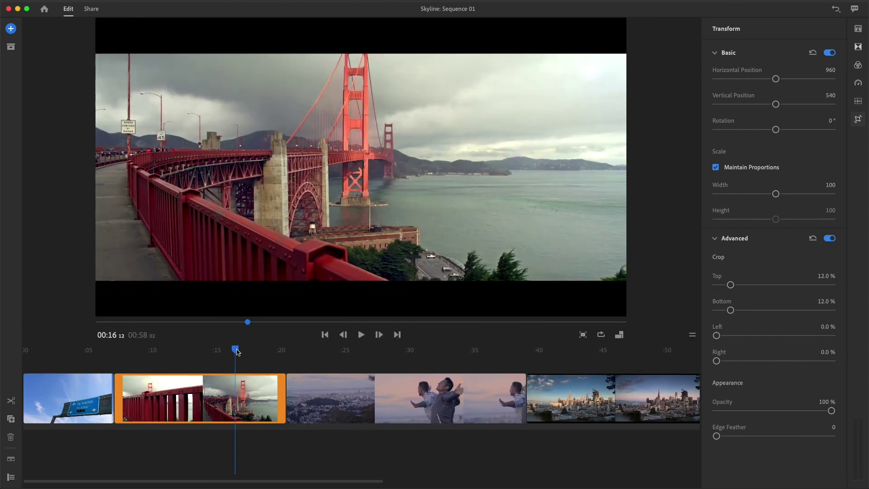
pyautogui.press('space')
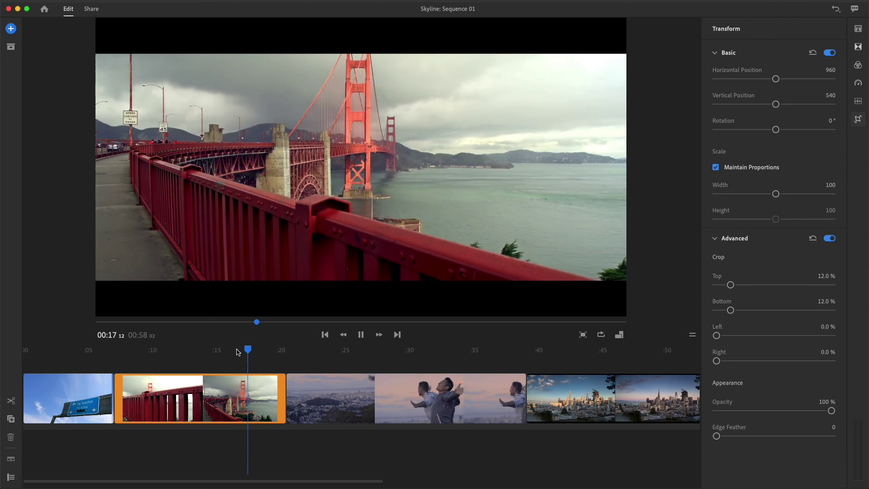